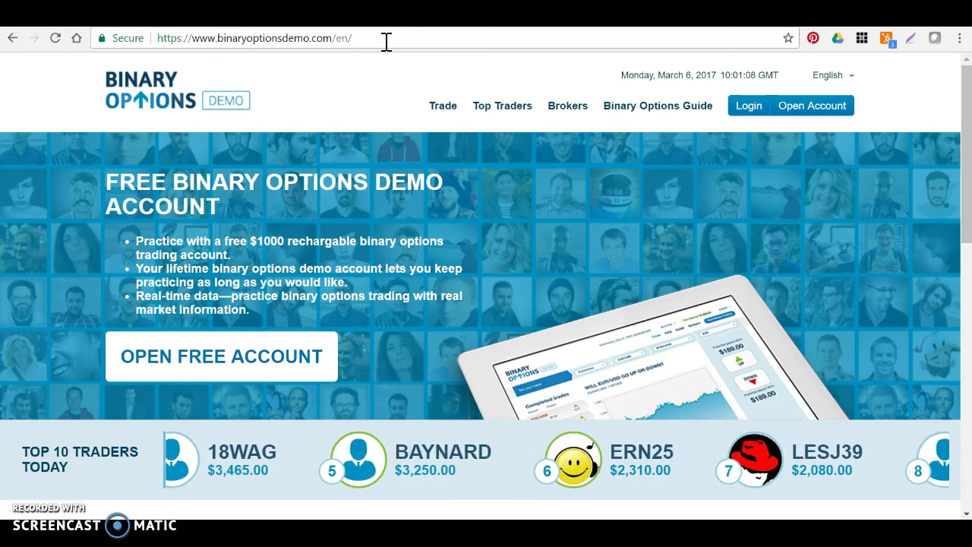
# - Open the Open Account registration page at /en/register/
pyautogui.click(215, 39)
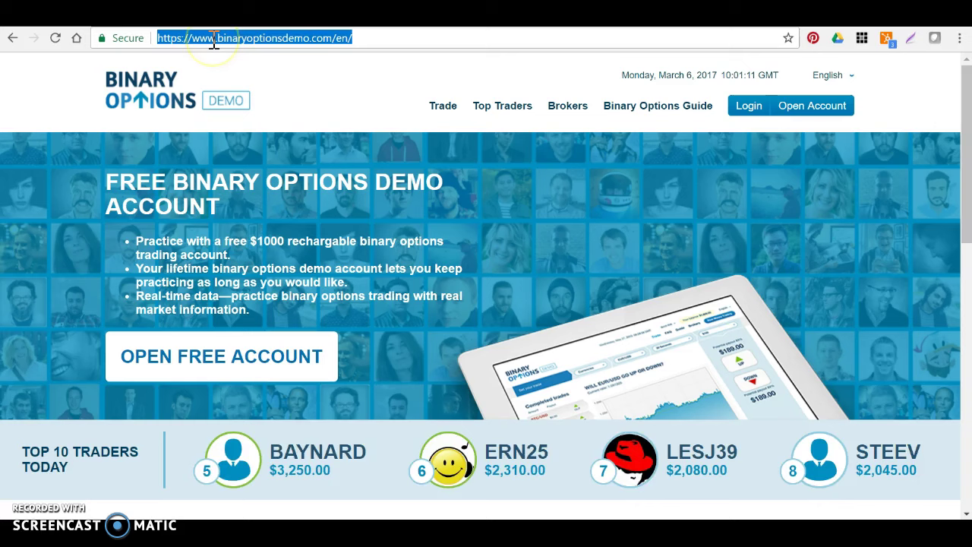
pyautogui.click(367, 38)
pyautogui.click(220, 40)
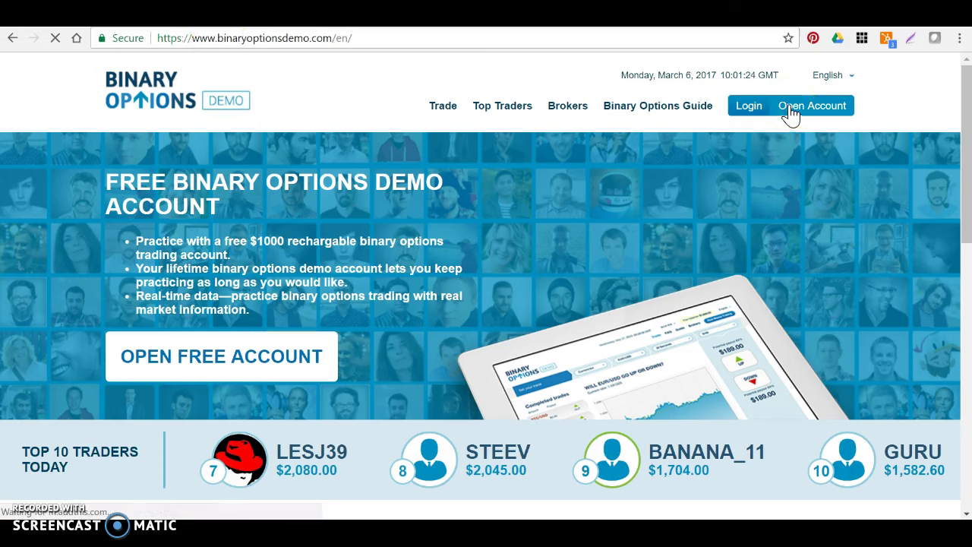
pyautogui.click(968, 116)
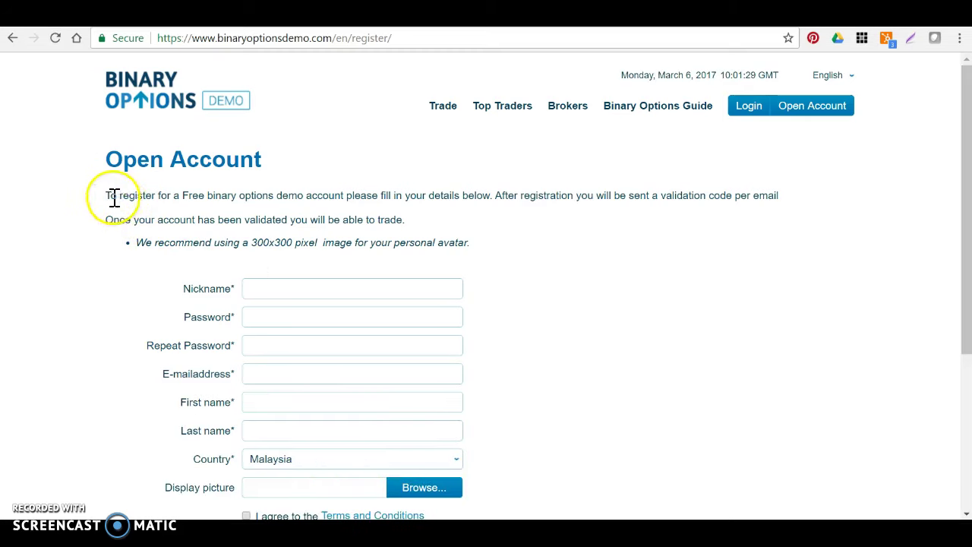
# - Highlight the registration instructions and the validation-code note, then clear the highlight
pyautogui.moveTo(106, 201); pyautogui.dragTo(744, 199)
pyautogui.click(521, 224)
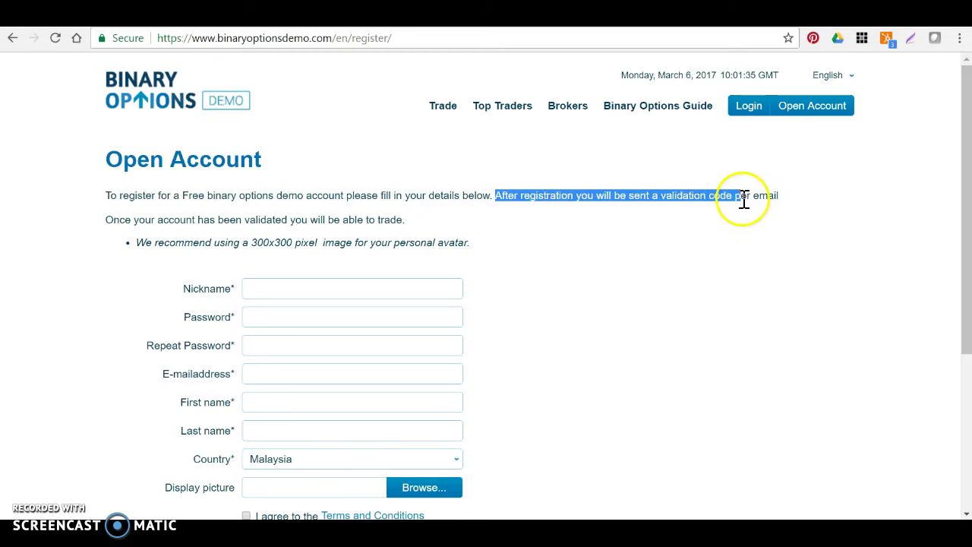
pyautogui.click(638, 242)
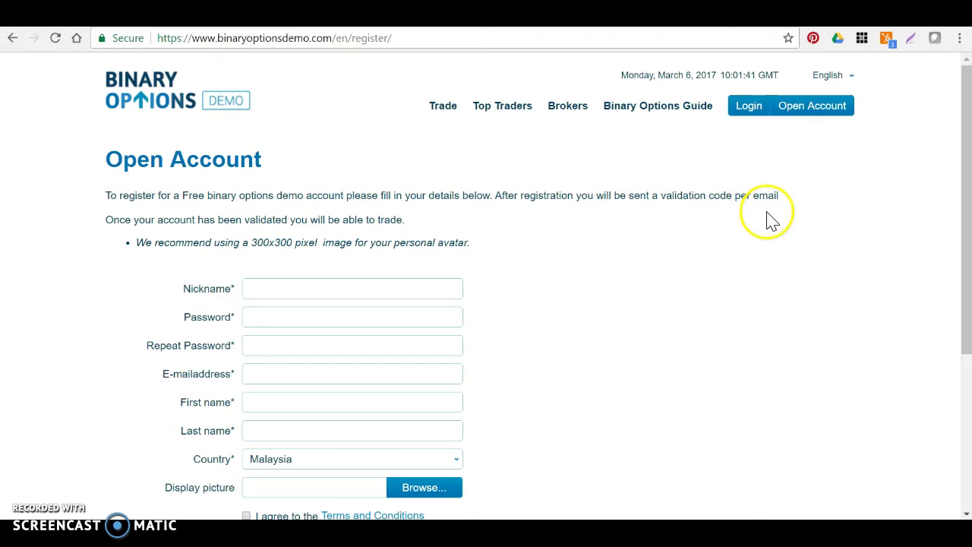
pyautogui.scroll(-1, 688, 334)
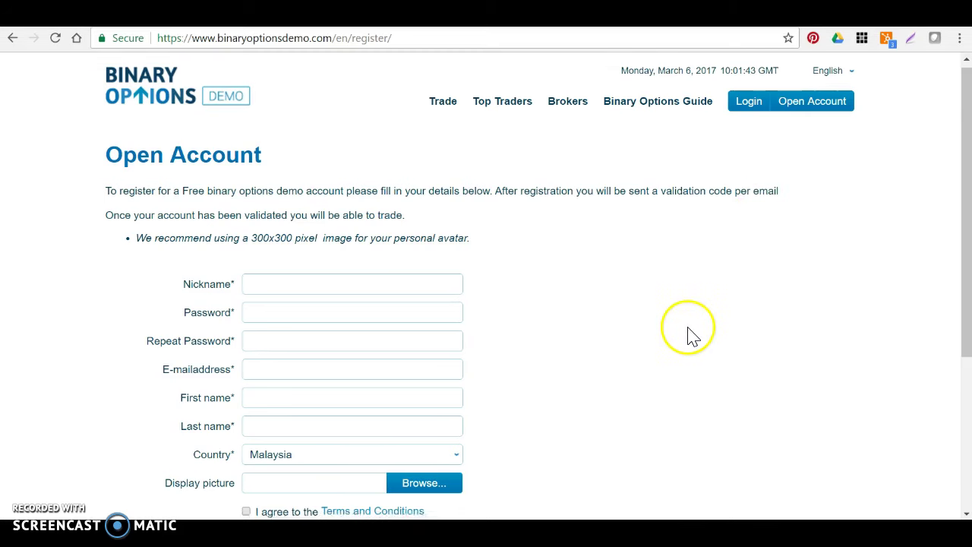
# - Step through the Nickname, Password, E-mail and name fields, then cancel the display-picture file chooser
pyautogui.click(346, 209)
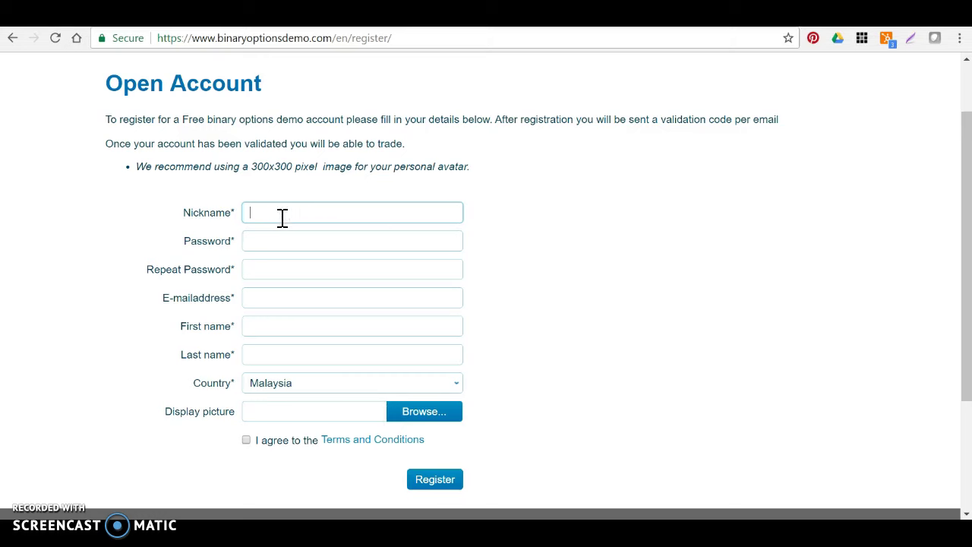
pyautogui.click(285, 243)
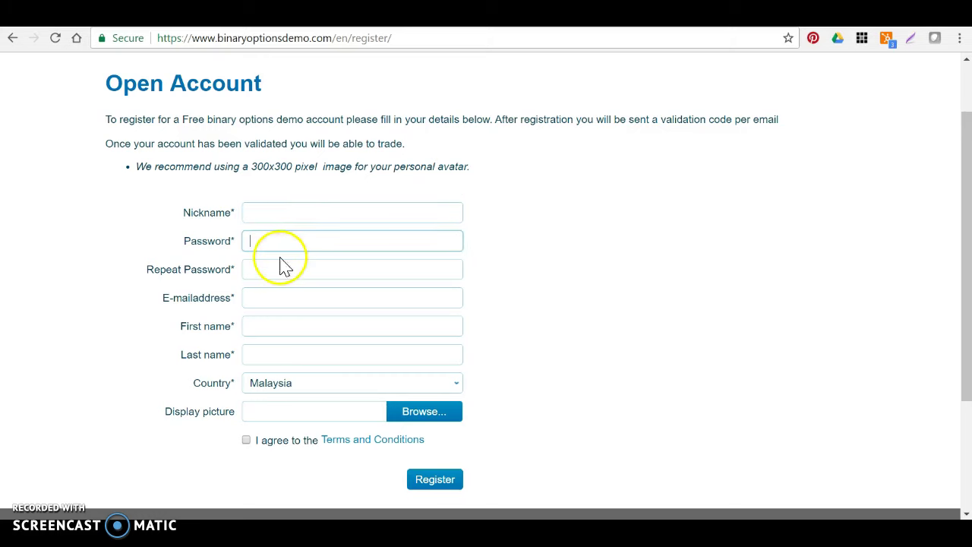
pyautogui.click(279, 266)
pyautogui.click(274, 296)
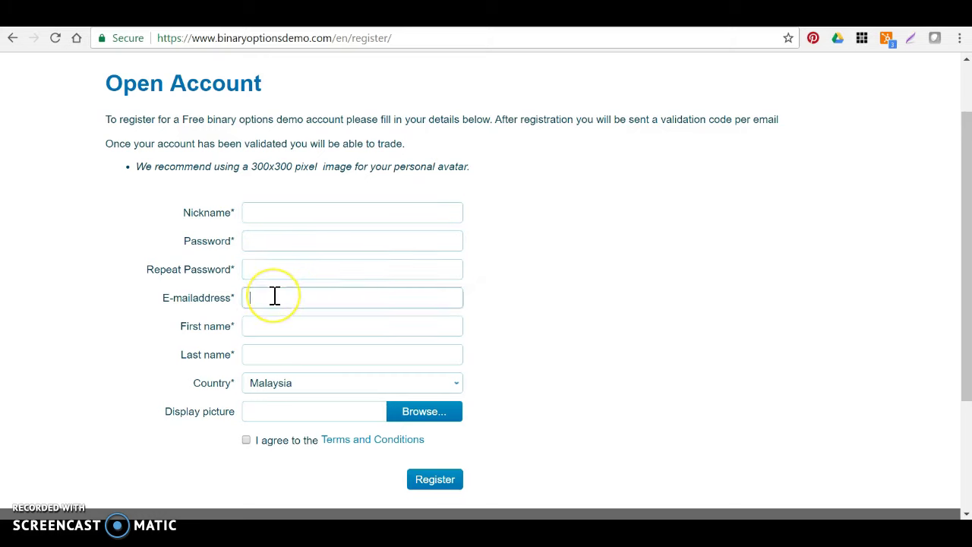
pyautogui.click(274, 325)
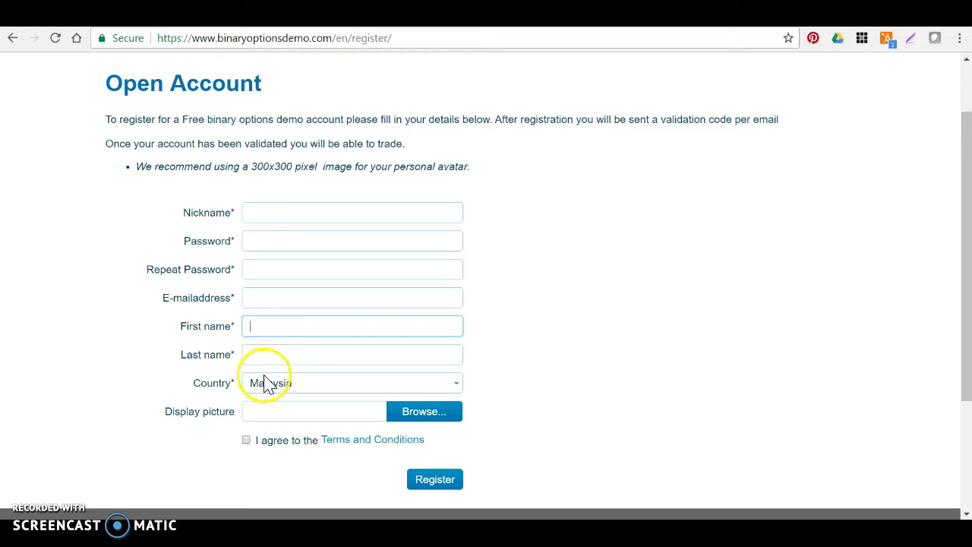
pyautogui.click(270, 356)
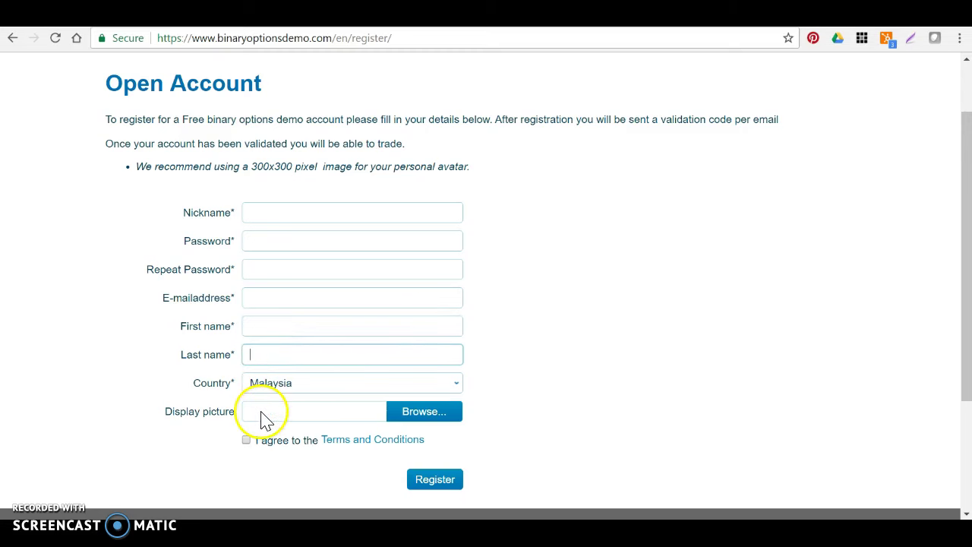
pyautogui.click(263, 417)
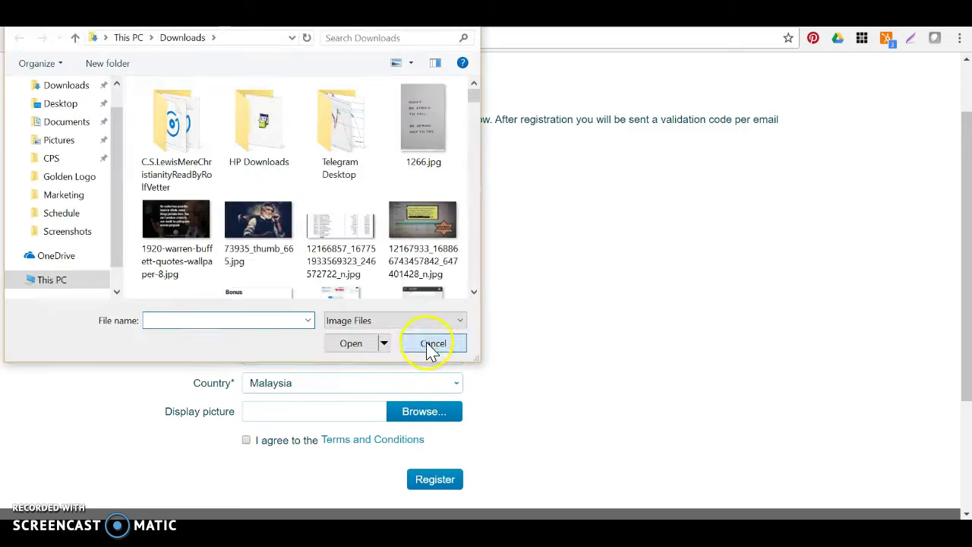
pyautogui.click(430, 346)
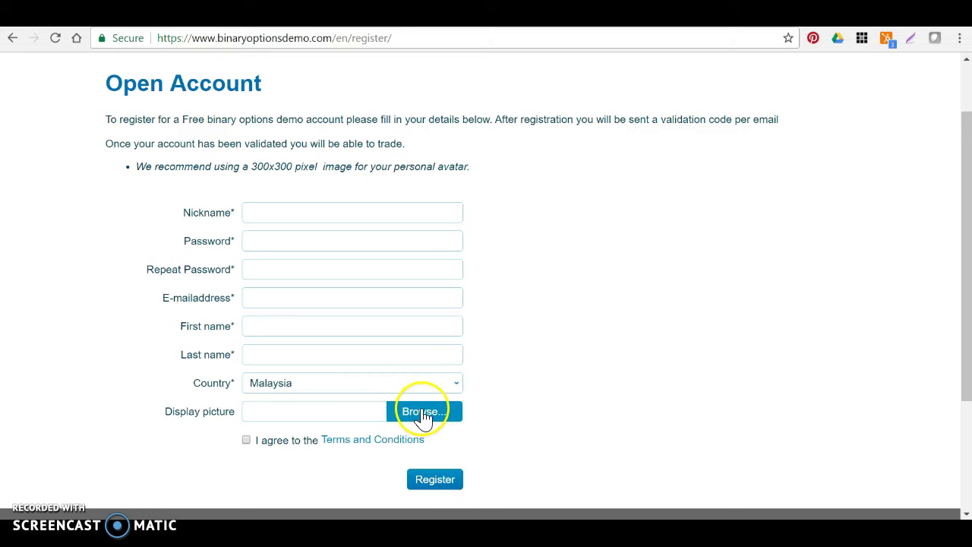
# - Accept the Terms and Conditions, then sign in from the header Login with e-mail and password
pyautogui.click(247, 441)
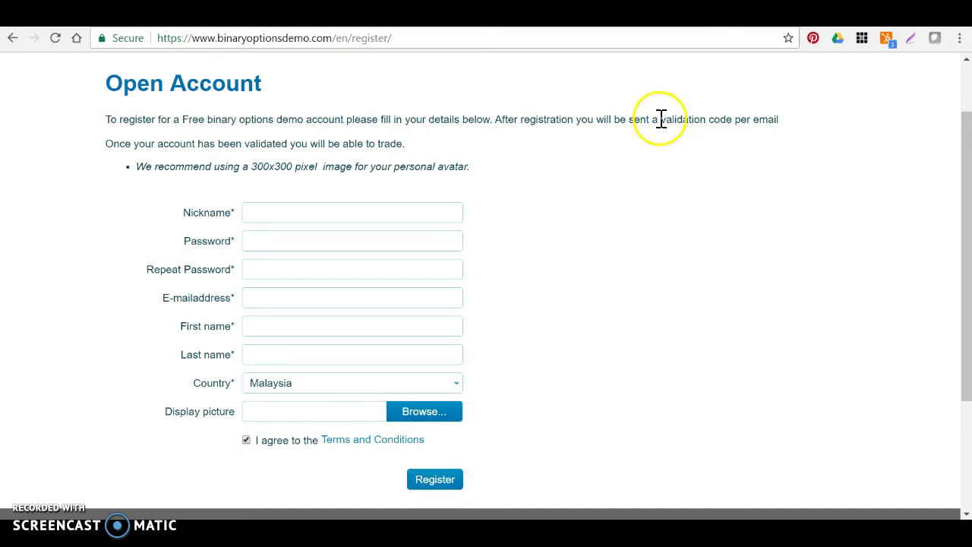
pyautogui.moveTo(660, 121); pyautogui.dragTo(756, 134)
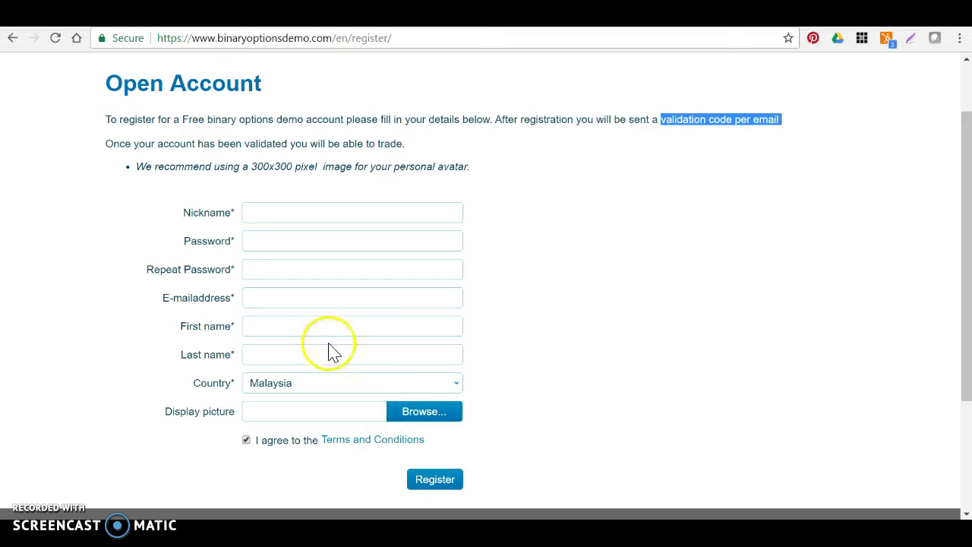
pyautogui.click(283, 291)
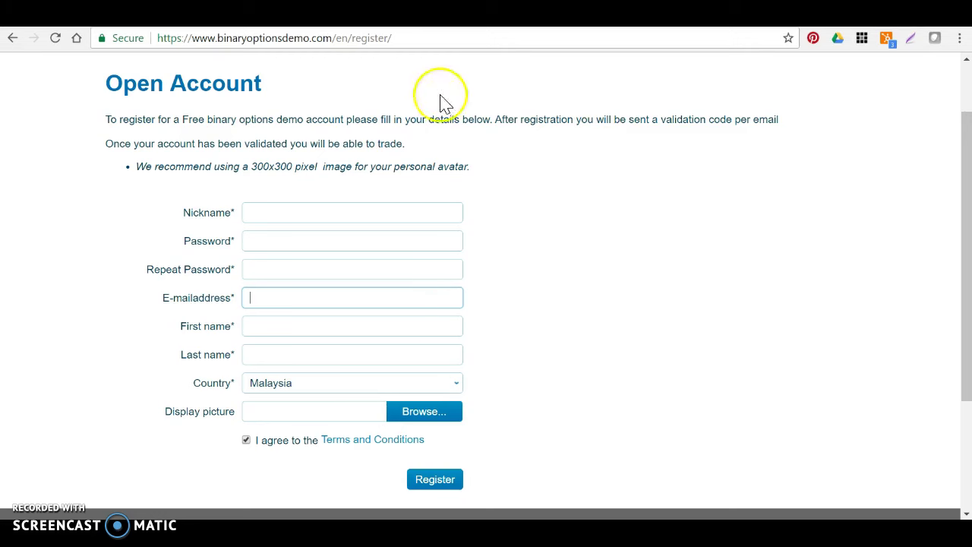
pyautogui.scroll(1, 443, 212)
pyautogui.click(743, 110)
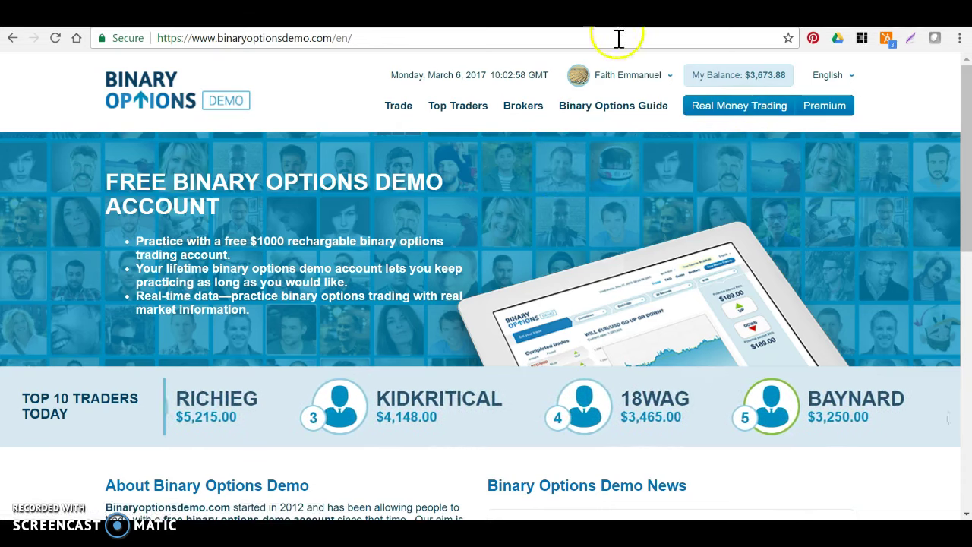
# - Top up the account using Add Demo Money from the account-name menu
pyautogui.moveTo(610, 89)
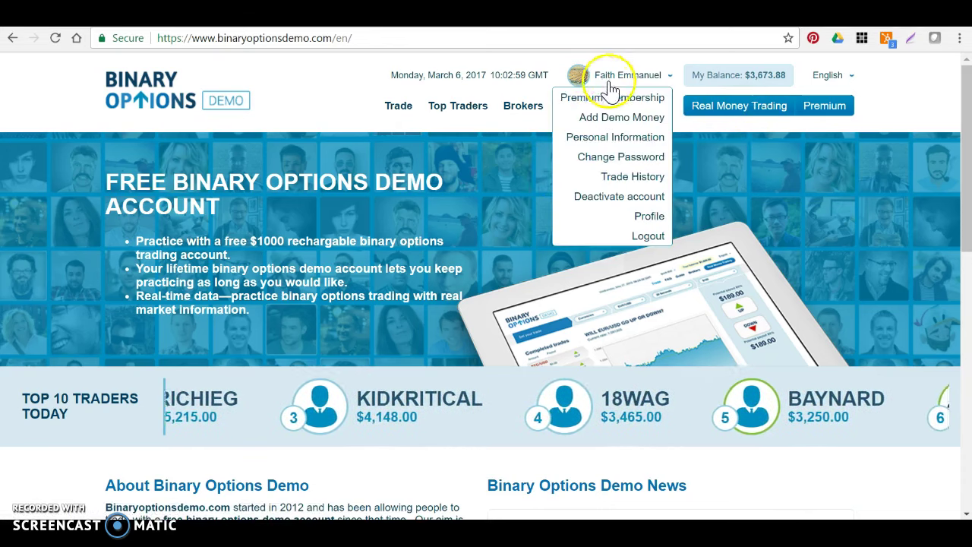
pyautogui.click(635, 126)
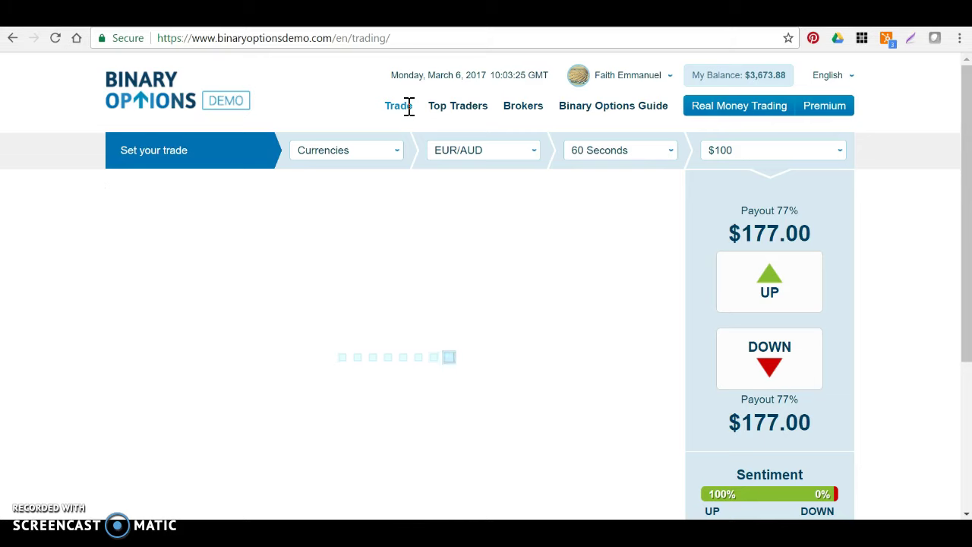
# - Keep the Currencies category and choose GBP/JPY as the currency pair
pyautogui.click(382, 158)
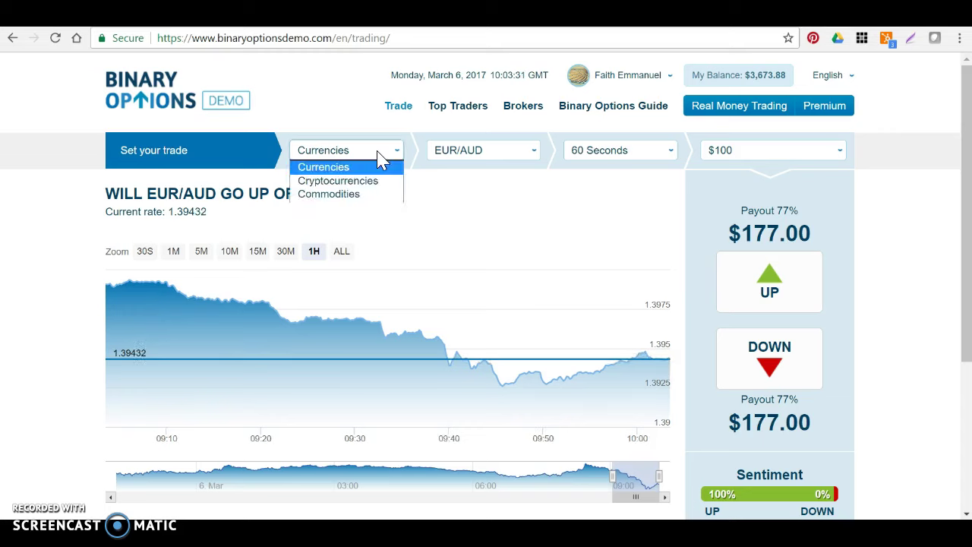
pyautogui.click(369, 181)
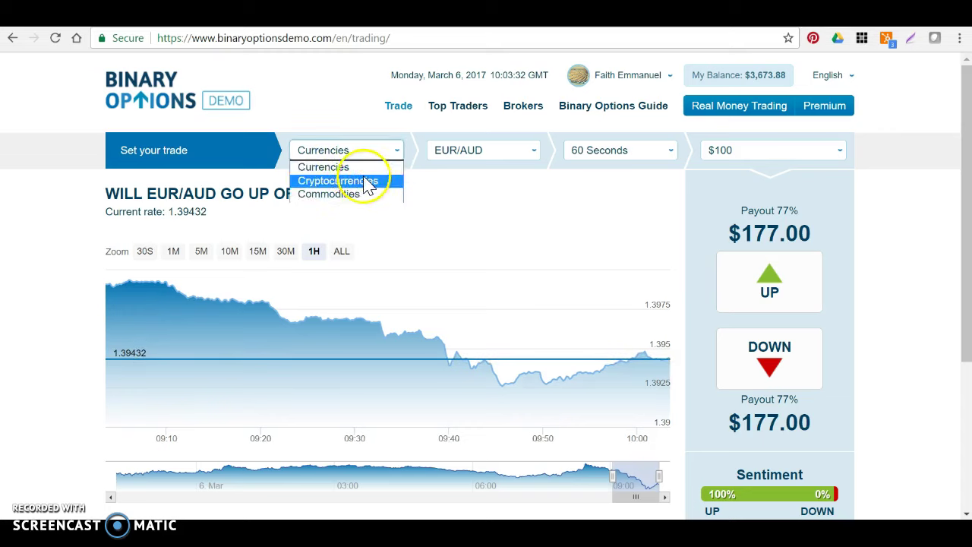
pyautogui.click(481, 151)
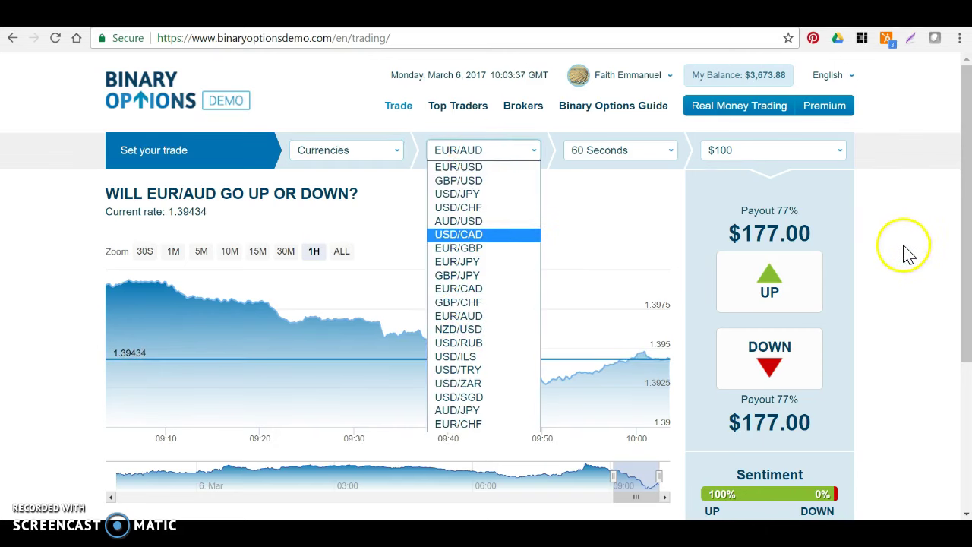
pyautogui.click(489, 152)
pyautogui.click(494, 153)
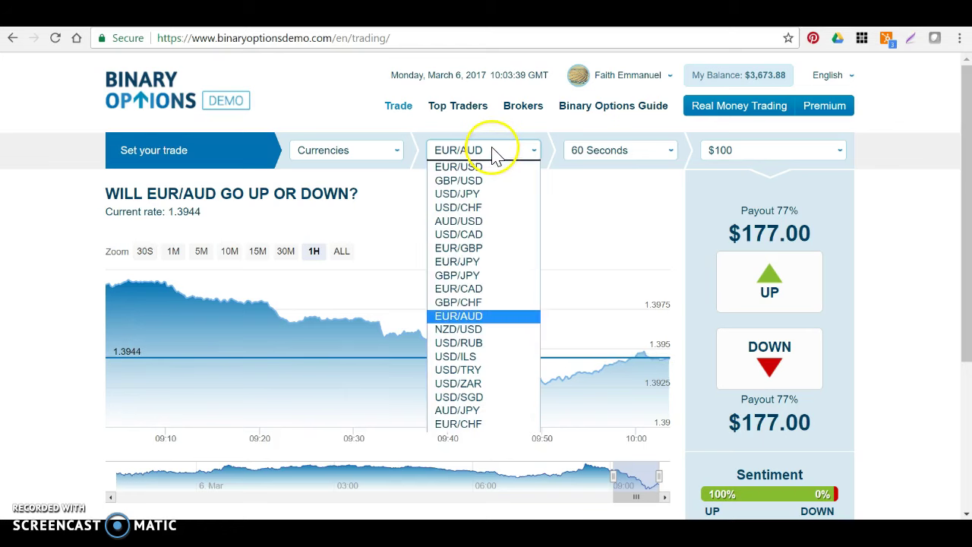
pyautogui.click(472, 280)
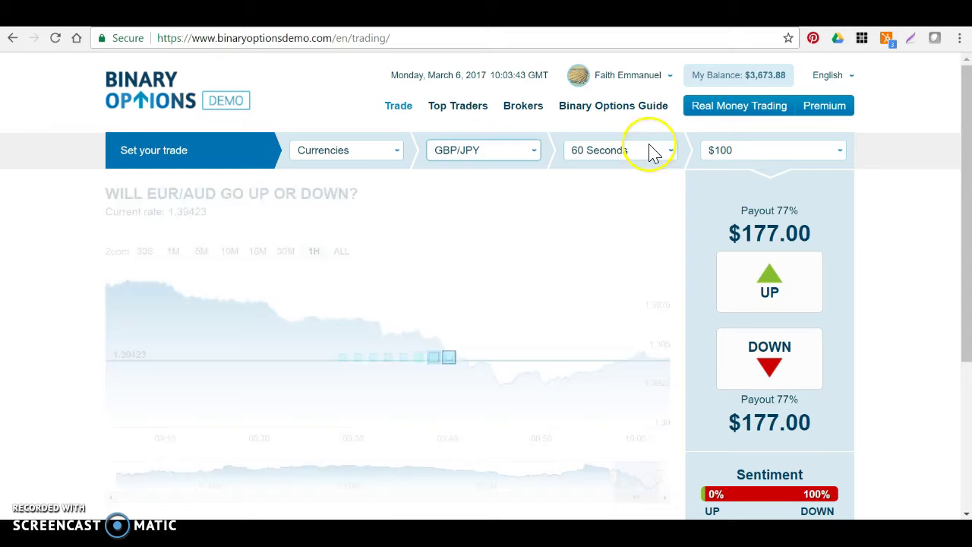
# - Set the trade expiry to 60 Seconds
pyautogui.click(651, 152)
pyautogui.click(620, 180)
pyautogui.click(636, 150)
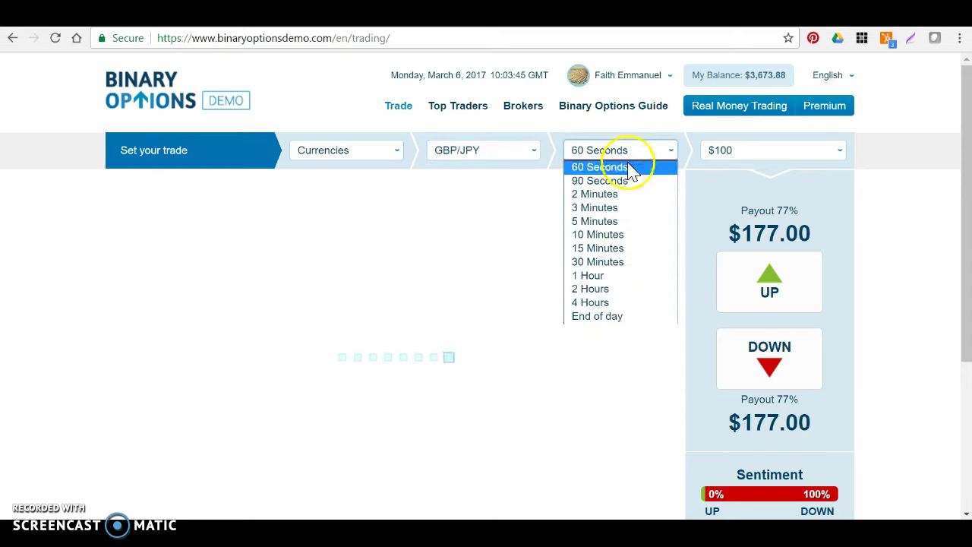
pyautogui.click(623, 289)
pyautogui.click(652, 154)
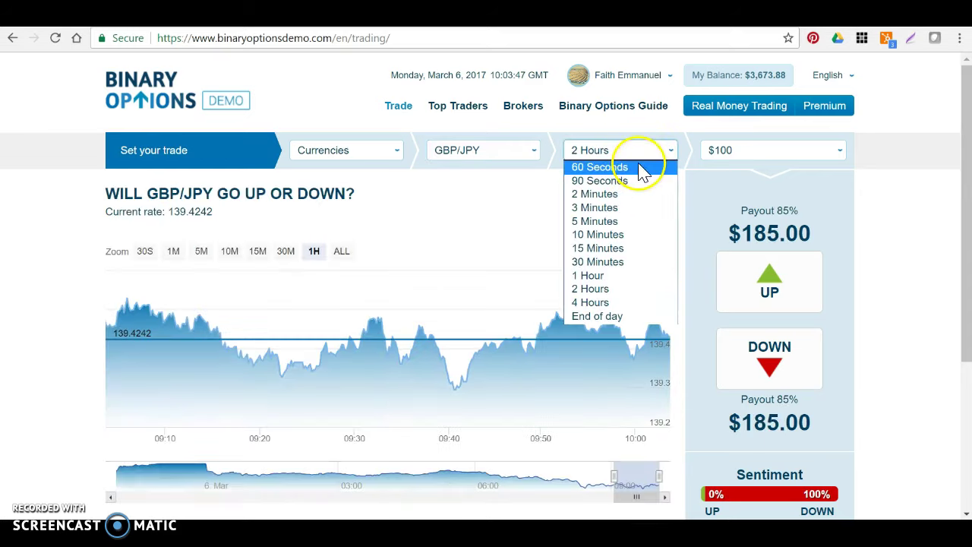
pyautogui.click(640, 169)
# - Change the trade amount to Other for a custom stake
pyautogui.click(754, 150)
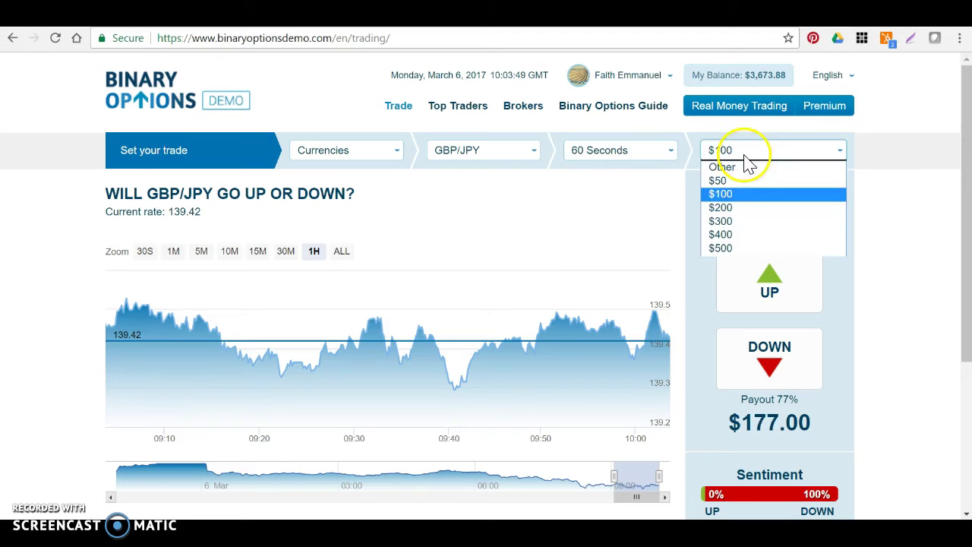
pyautogui.click(735, 180)
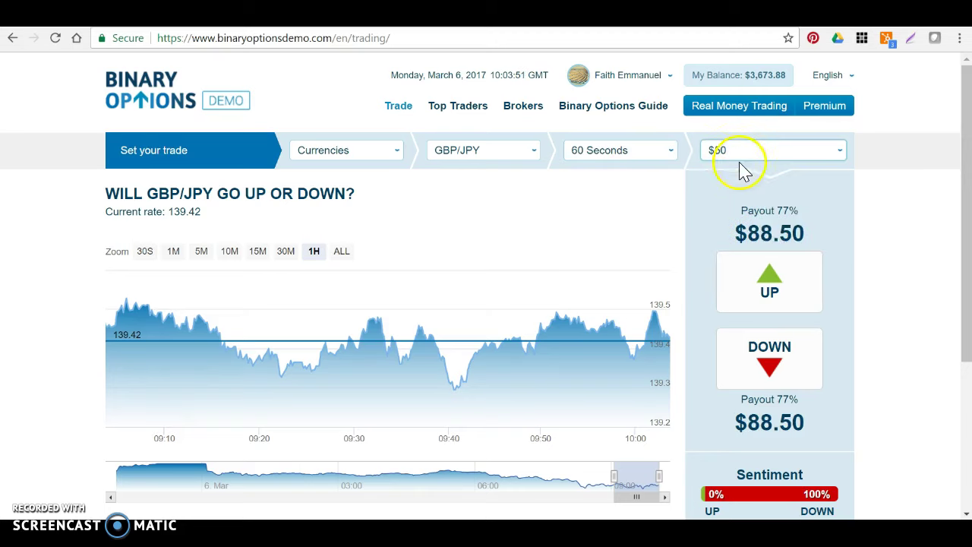
pyautogui.click(746, 156)
pyautogui.click(741, 167)
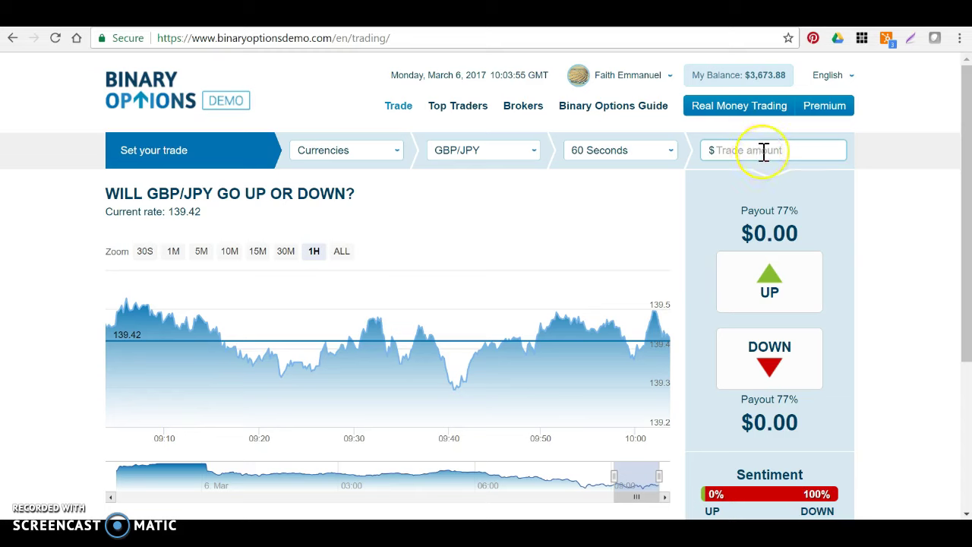
# - Enter a $25 stake, place an UP trade on GBP/JPY, and return to the trade form
pyautogui.write('25')
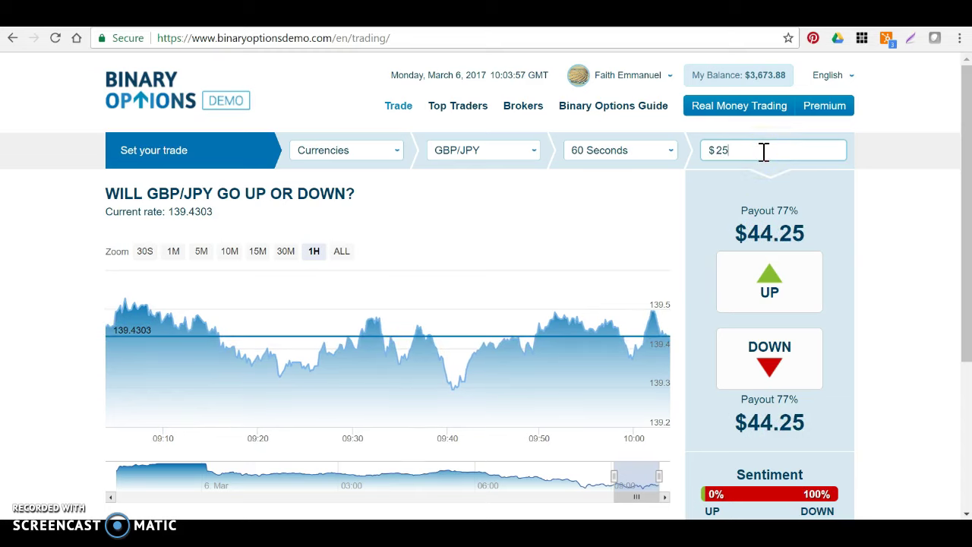
pyautogui.scroll(-3, 482, 221)
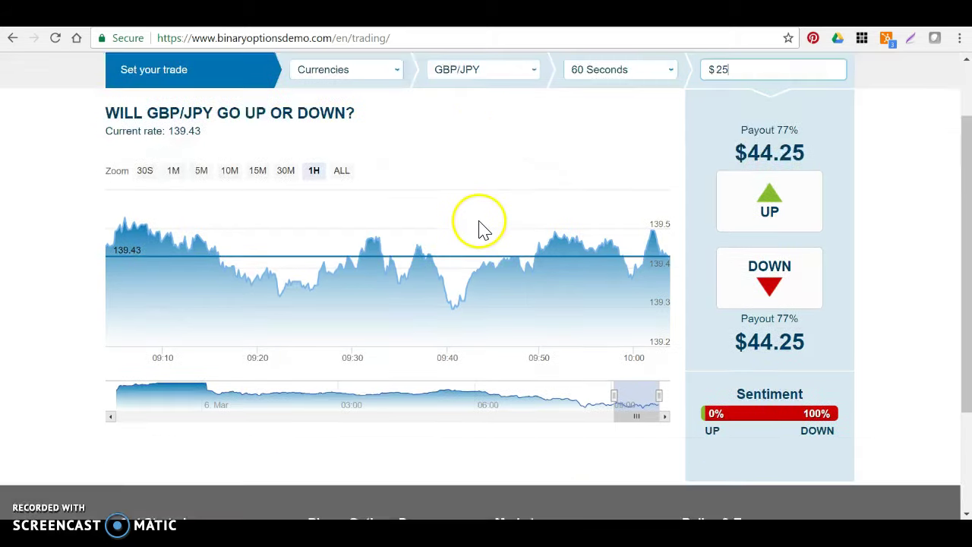
pyautogui.scroll(3, 481, 227)
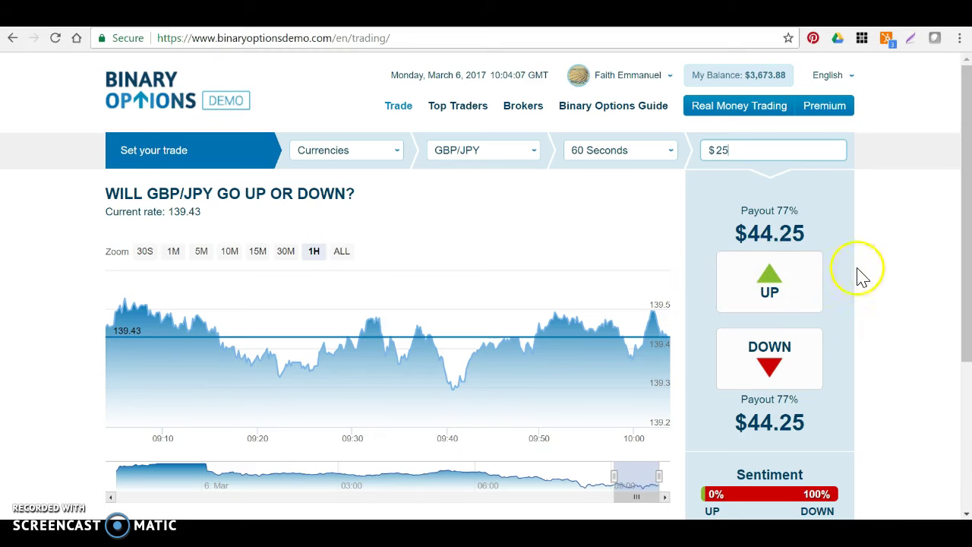
pyautogui.click(794, 290)
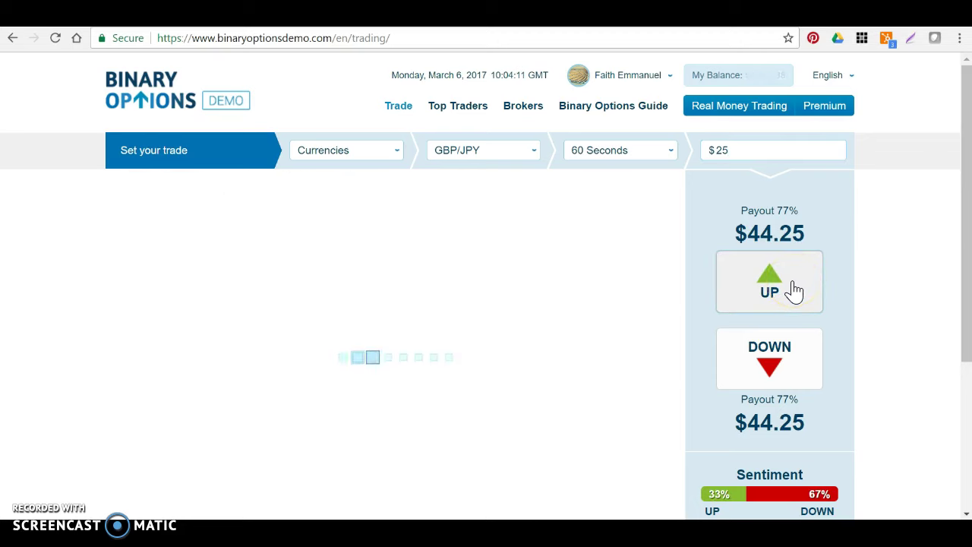
pyautogui.click(770, 186)
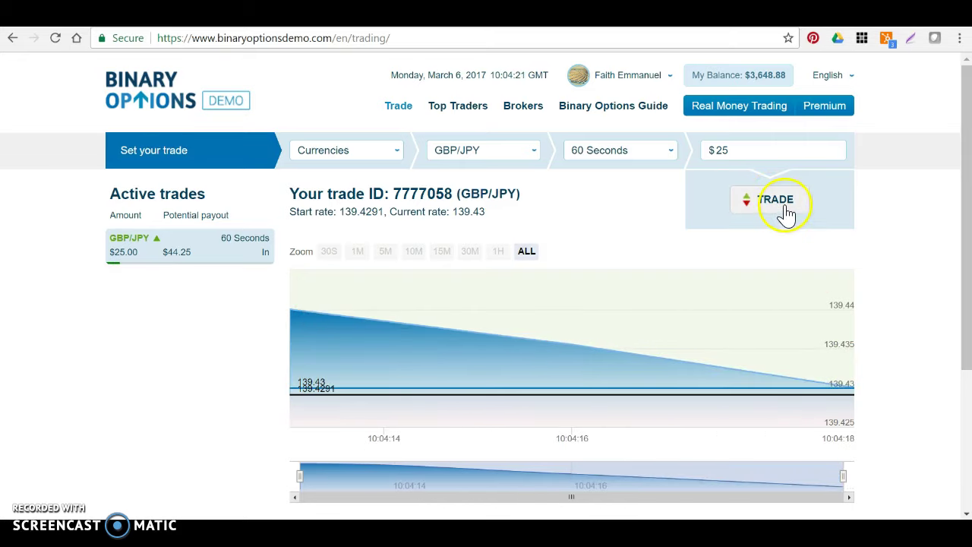
pyautogui.click(786, 211)
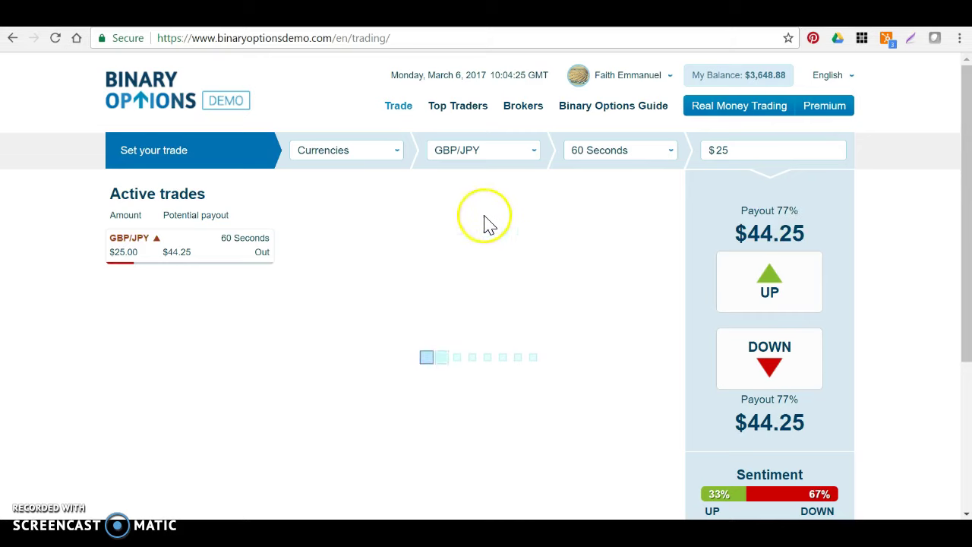
pyautogui.scroll(-3, 517, 321)
pyautogui.scroll(3, 516, 320)
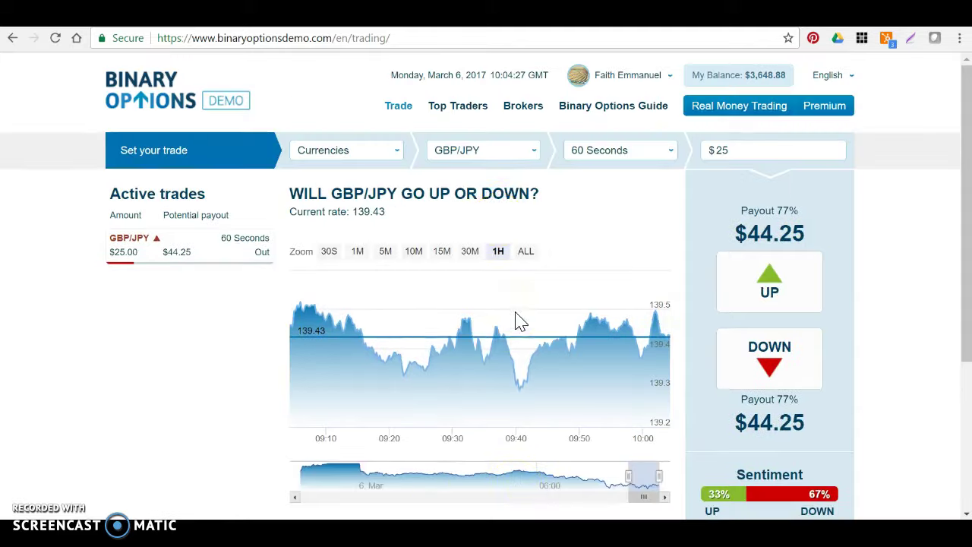
# - Switch the currency pair to AUD/USD
pyautogui.click(530, 153)
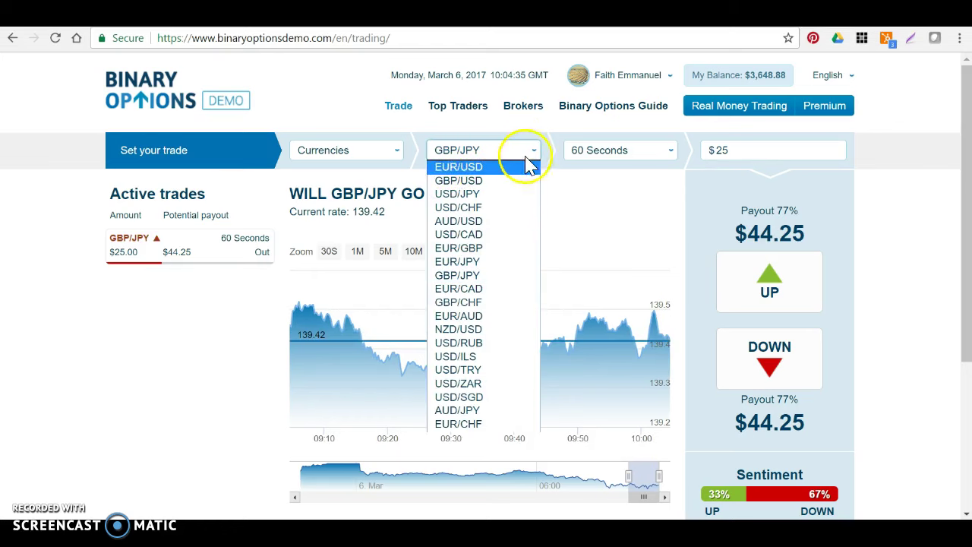
pyautogui.click(523, 152)
pyautogui.click(523, 152)
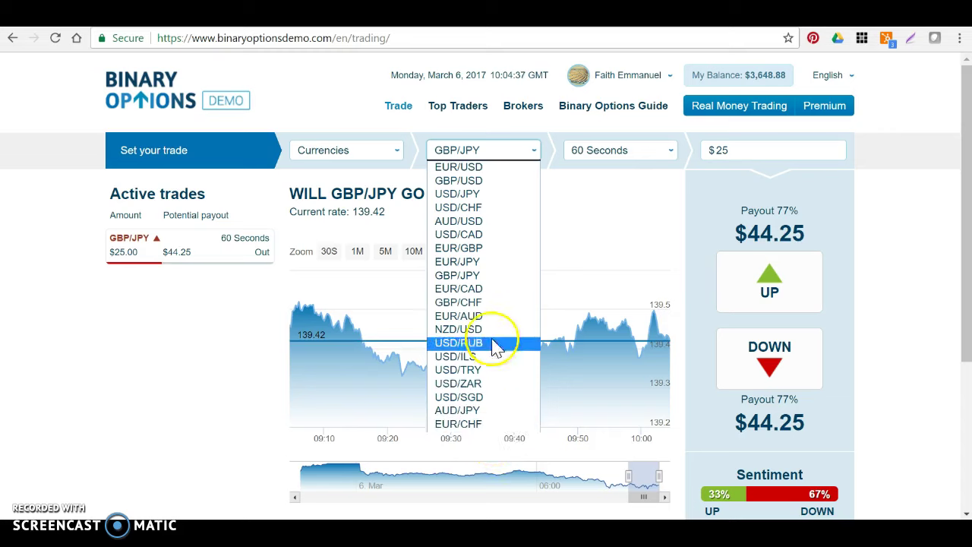
pyautogui.click(481, 220)
pyautogui.click(620, 163)
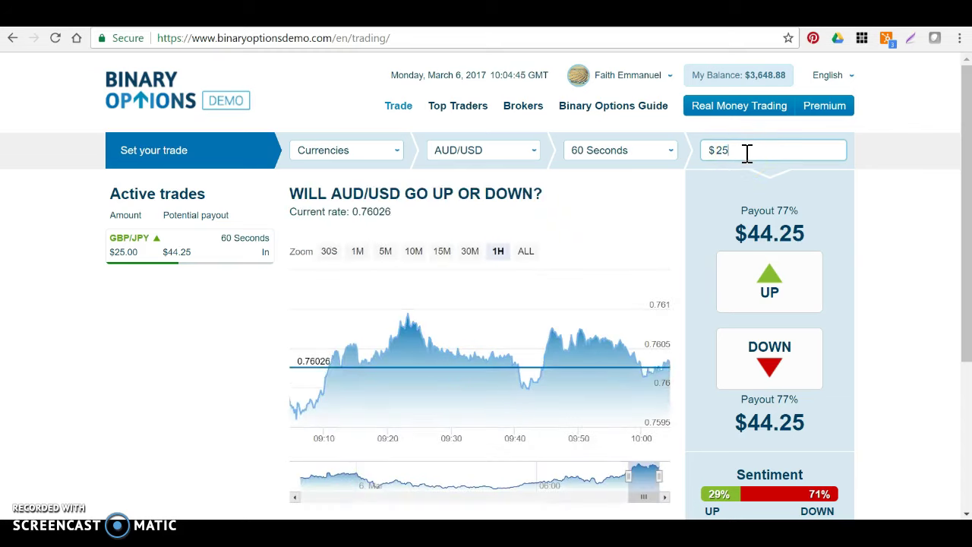
# - Place the $25 AUD/USD DOWN trade, return to the form, and check the account menu
pyautogui.click(766, 380)
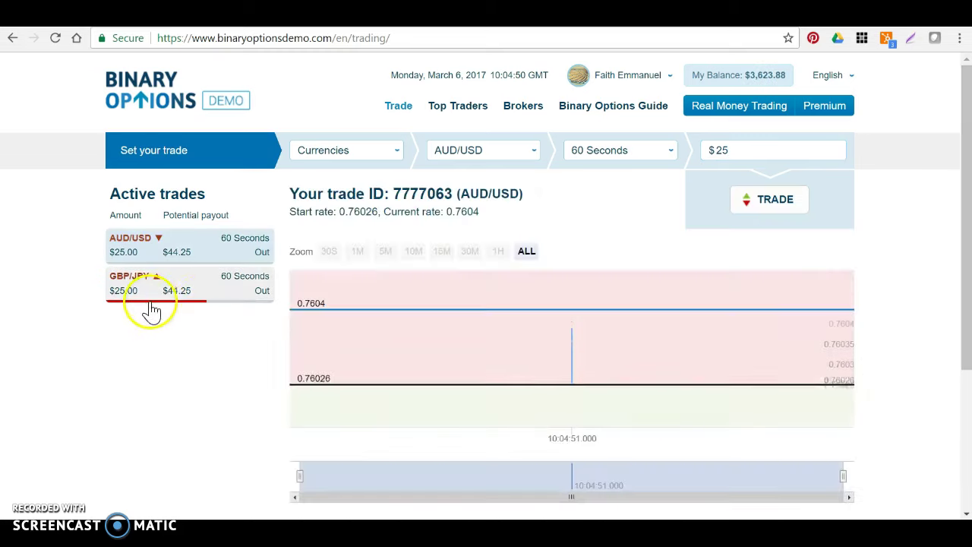
pyautogui.click(767, 212)
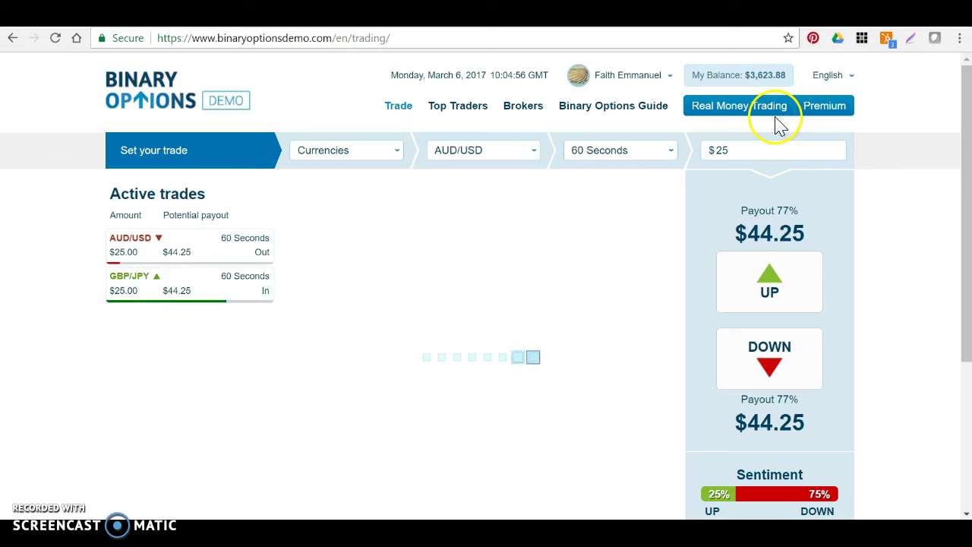
pyautogui.click(671, 81)
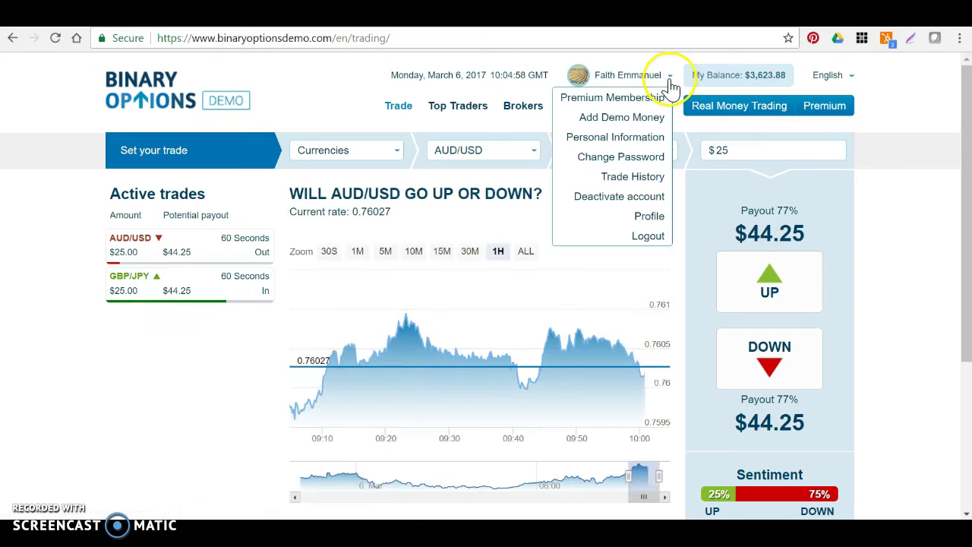